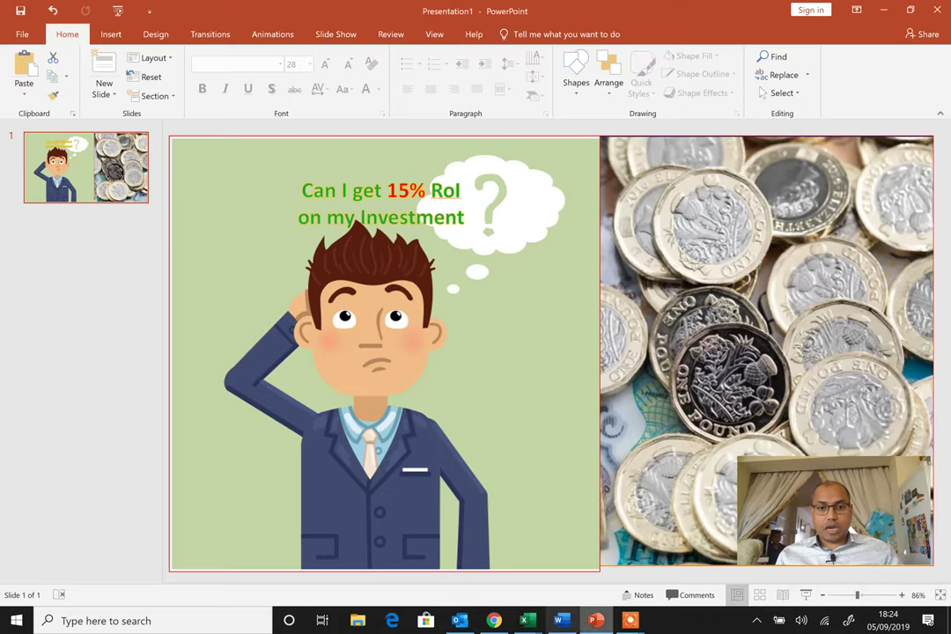
Leave the RoI slide and switch to Chrome, where the £15,000 Rightmove studio listing is open
left_click(495, 621)
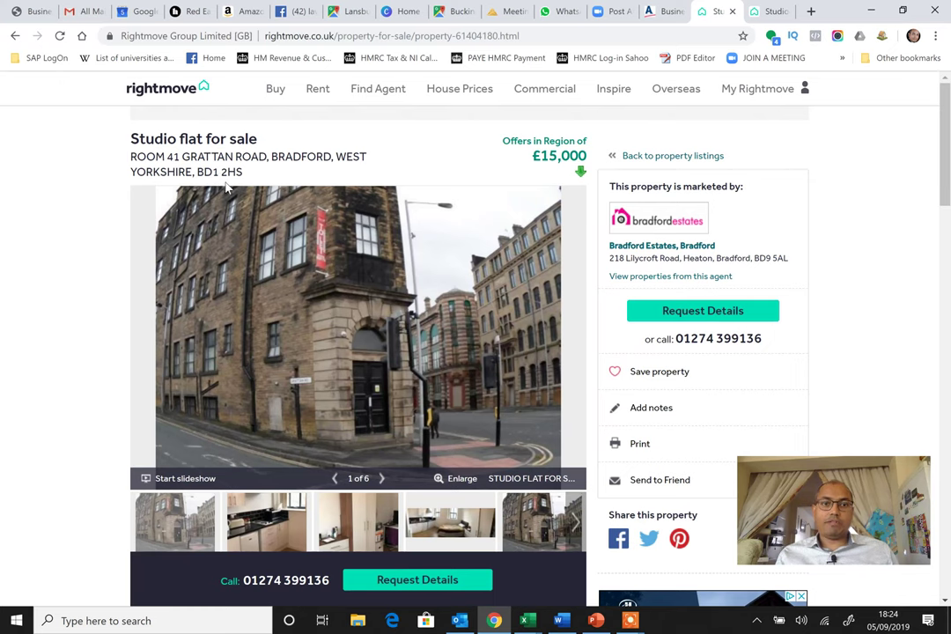
Scroll down the Grattan Road studio listing and highlight the reduced £15,000 price, then clear it
mouse_move(581, 175)
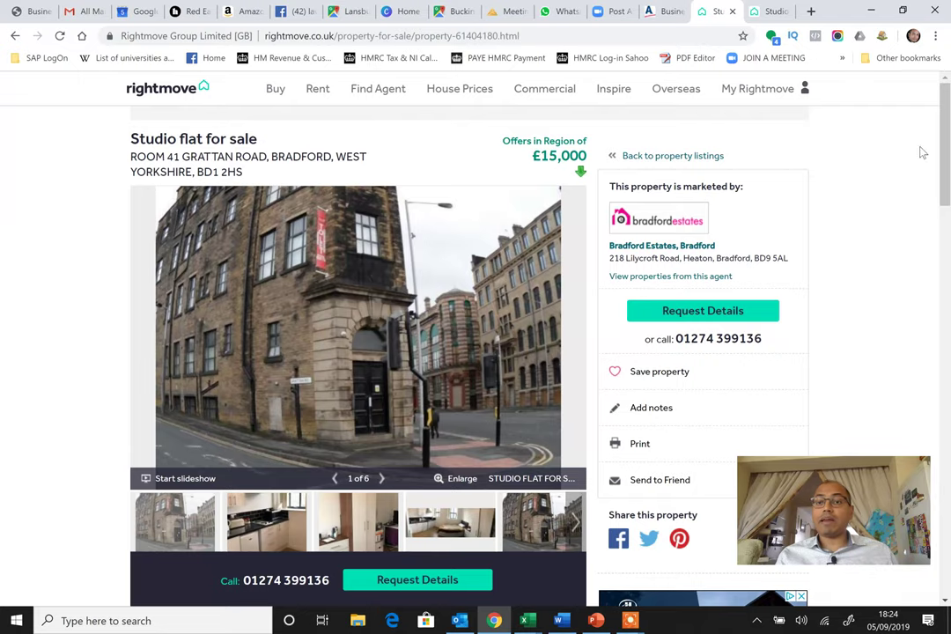
left_click_drag(947, 145, 942, 231)
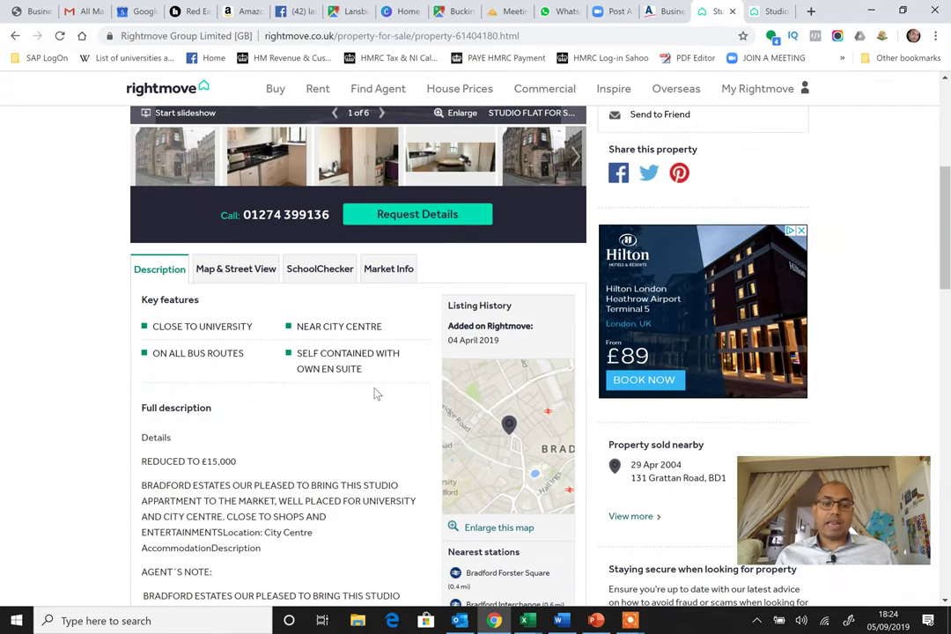
left_click_drag(223, 462, 160, 461)
left_click(237, 468)
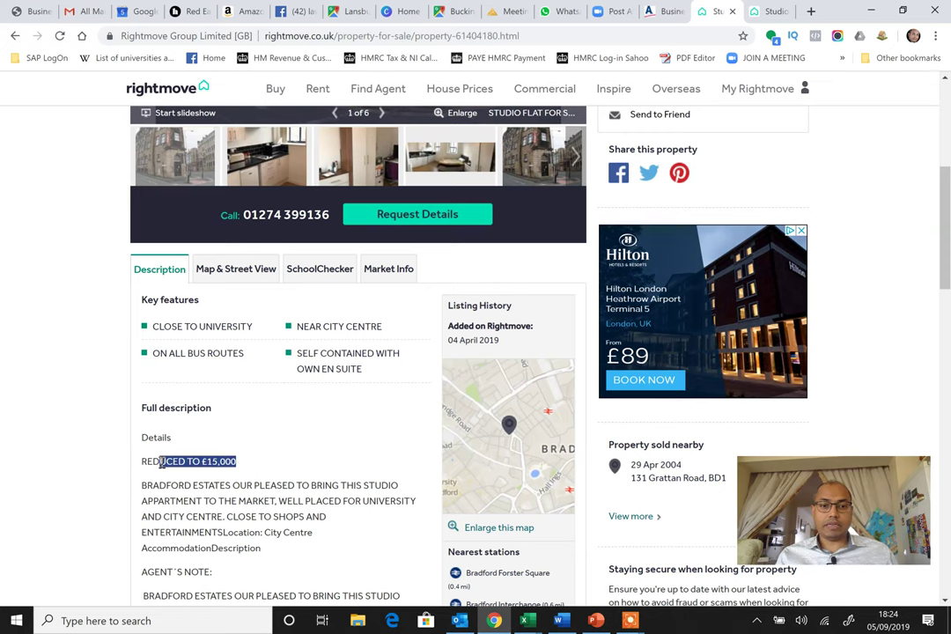
left_click(407, 423)
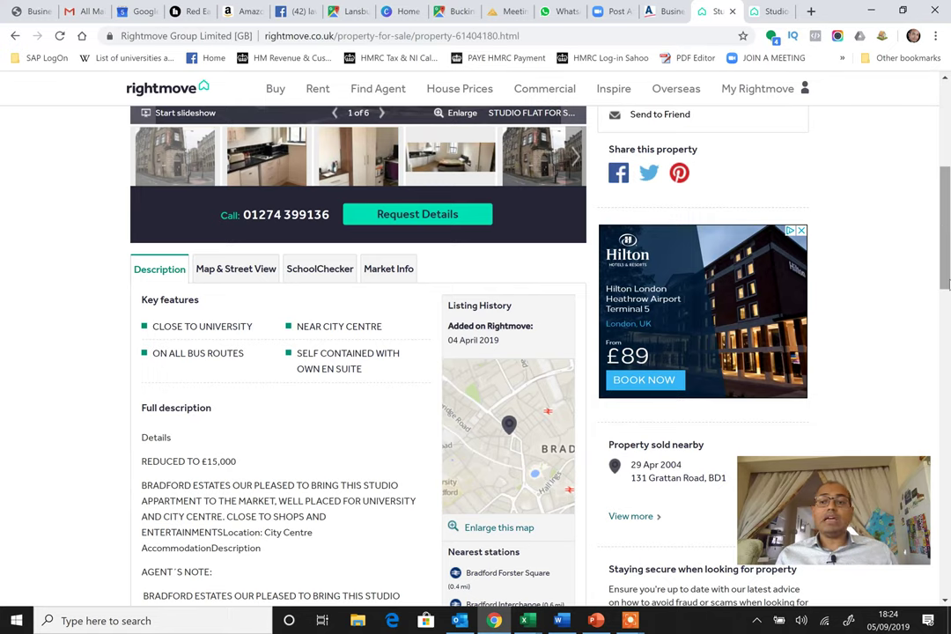
Read and highlight the Full description details, then return to the top of the listing
scroll(948, 283, "down", 3)
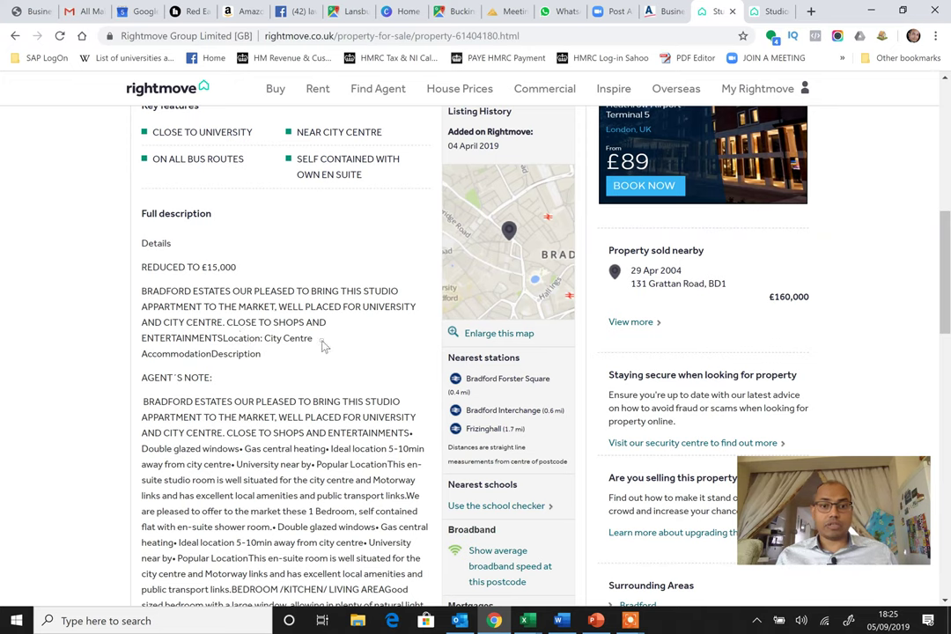
left_click_drag(322, 346, 223, 338)
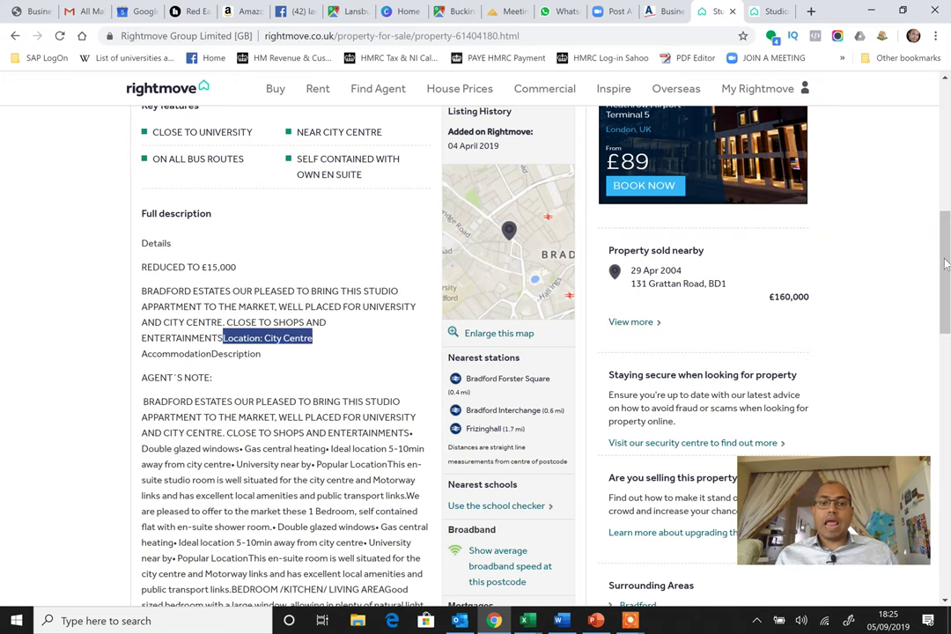
left_click_drag(946, 262, 945, 160)
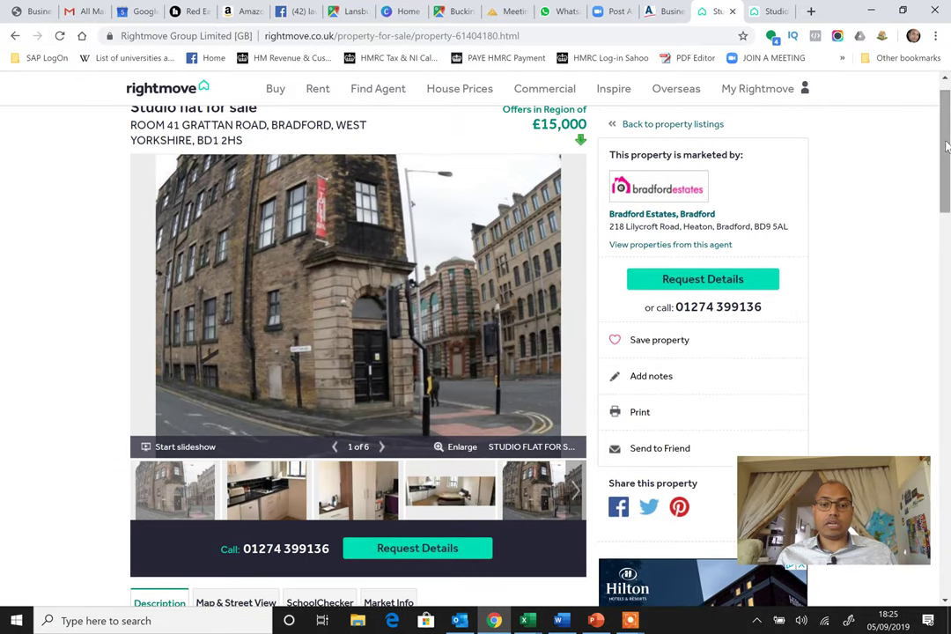
Browse the studio photos in the enlarged gallery through the panoramic room and building exterior, then close it
left_click(381, 447)
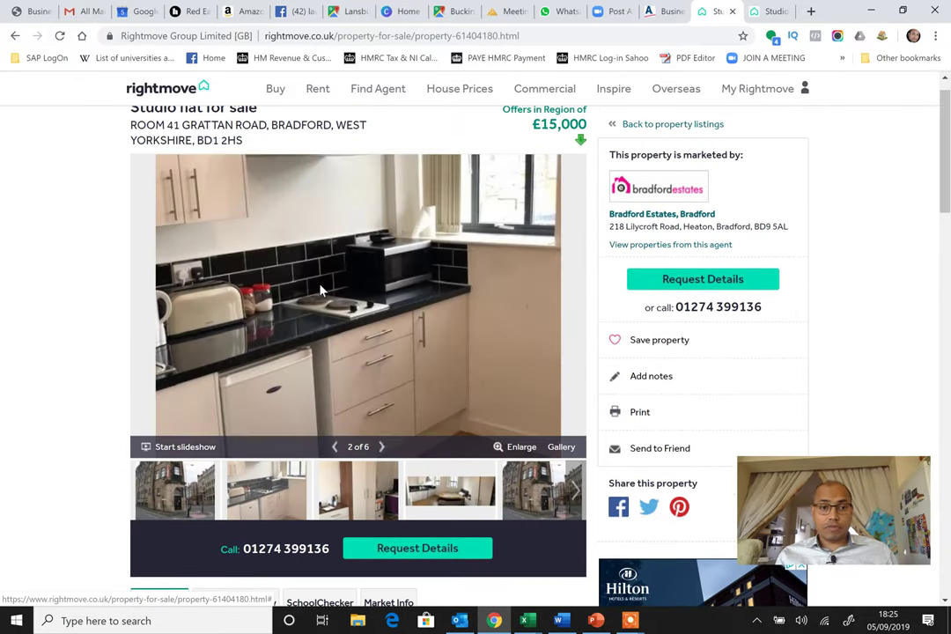
left_click(518, 447)
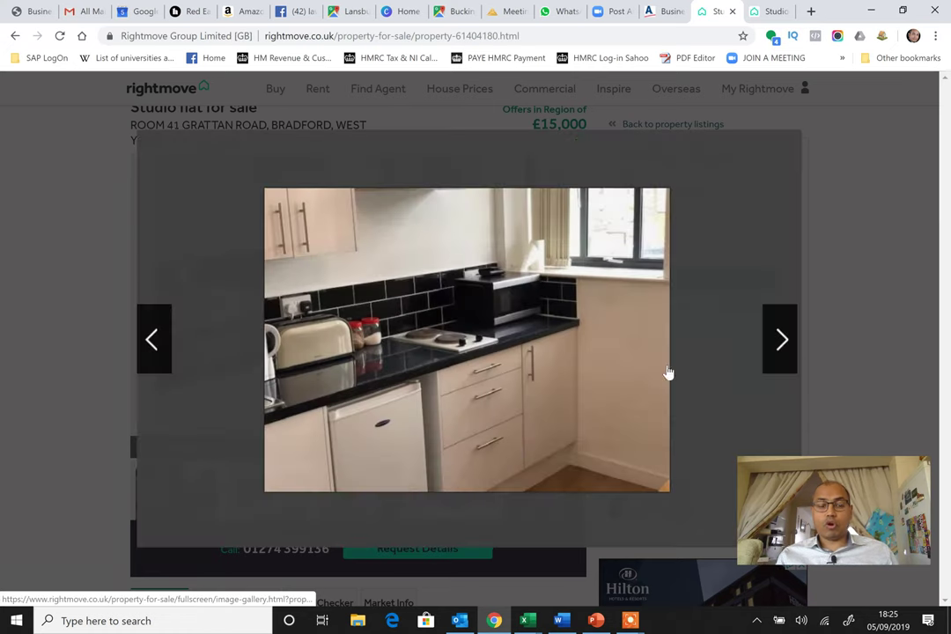
left_click(782, 348)
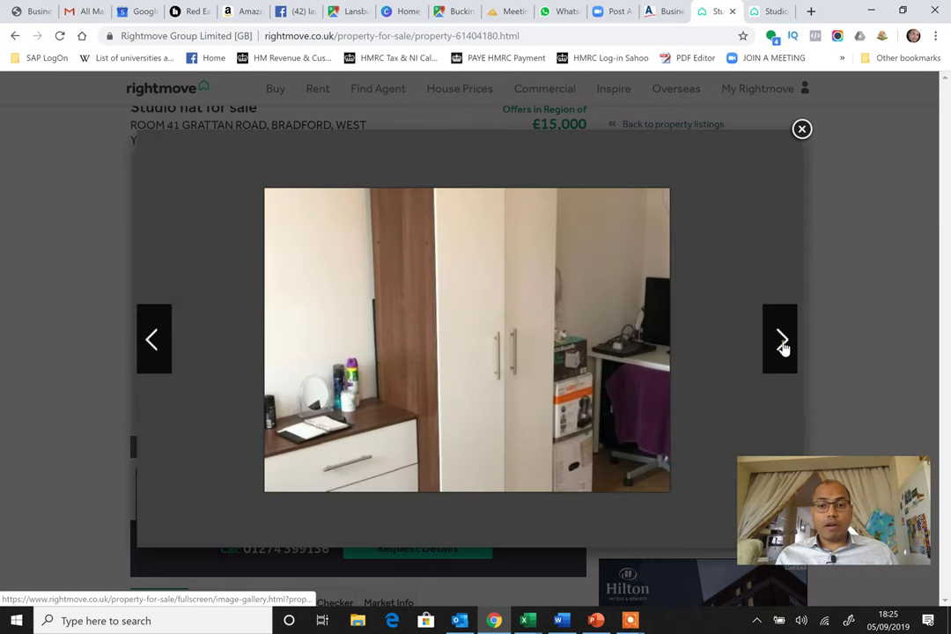
left_click(783, 348)
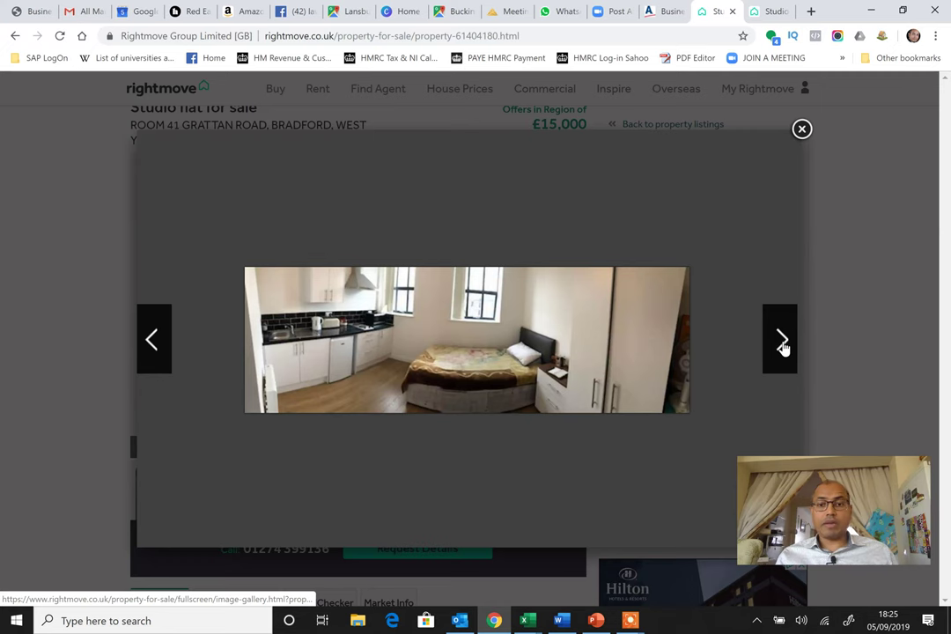
left_click(782, 348)
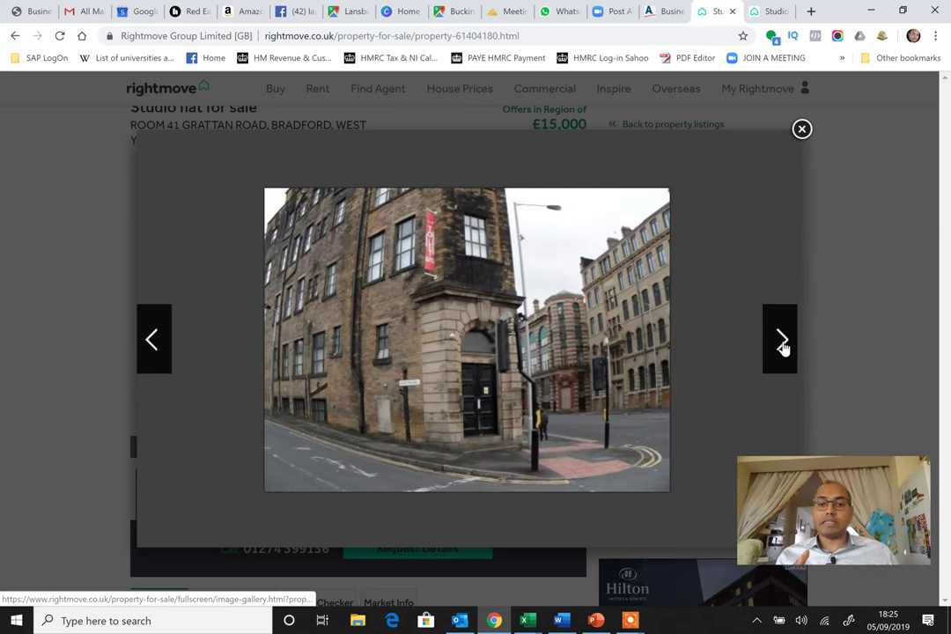
left_click(801, 130)
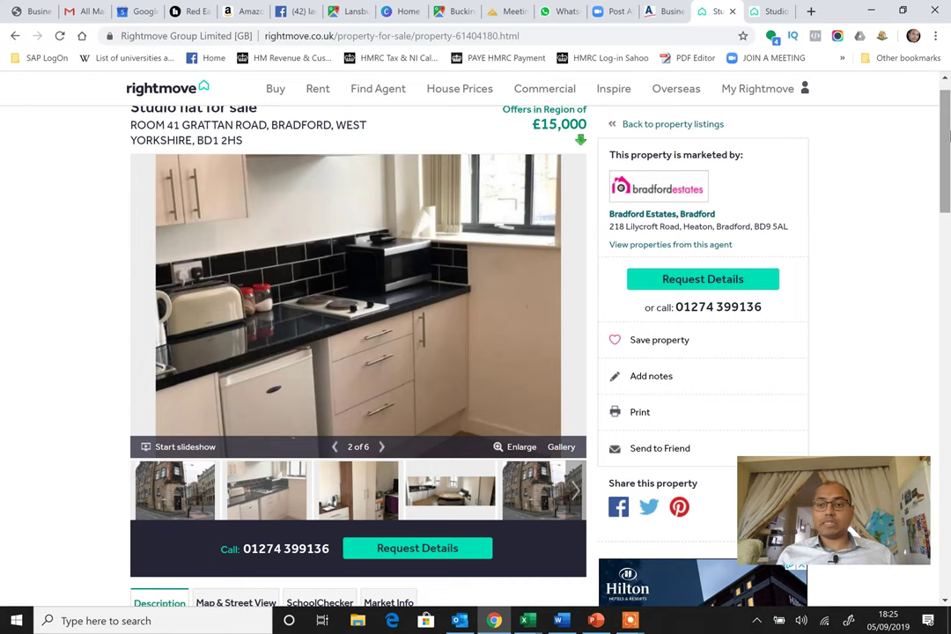
Scroll down to the studio's Key features, highlight a line, then scroll back up to the photo
left_click_drag(943, 137, 913, 329)
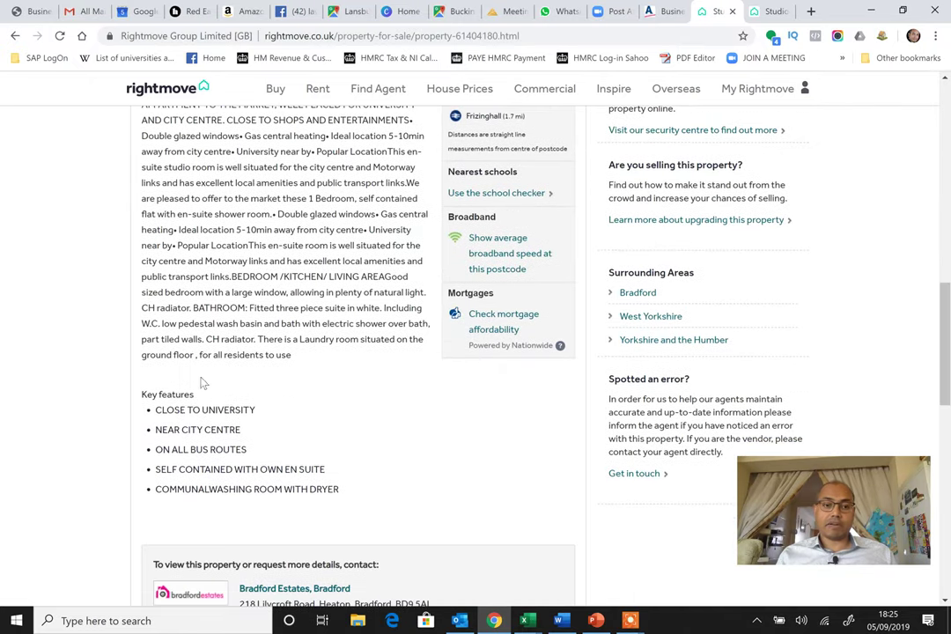
left_click_drag(181, 410, 298, 413)
left_click_drag(215, 410, 191, 431)
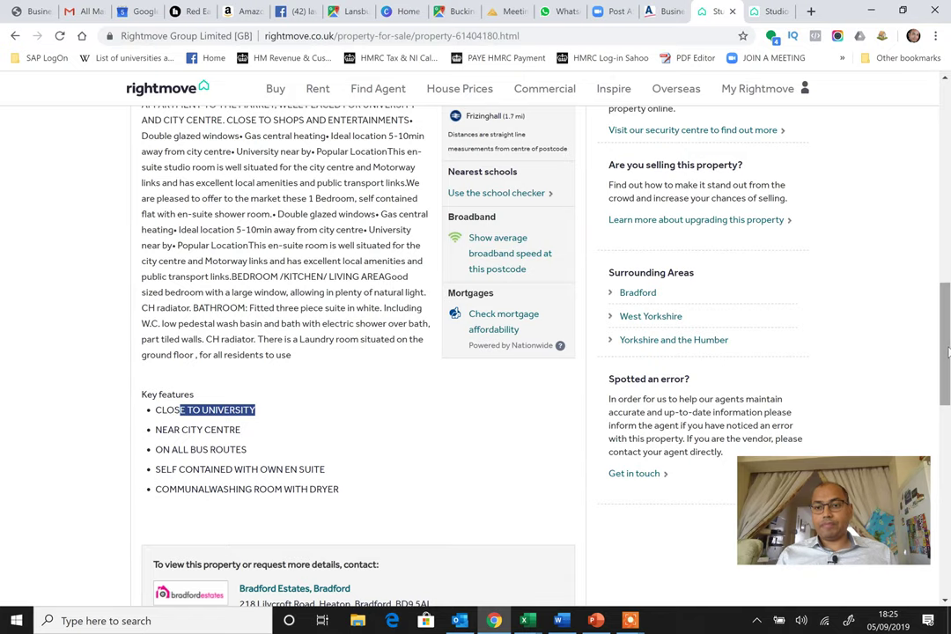
left_click_drag(943, 350, 938, 156)
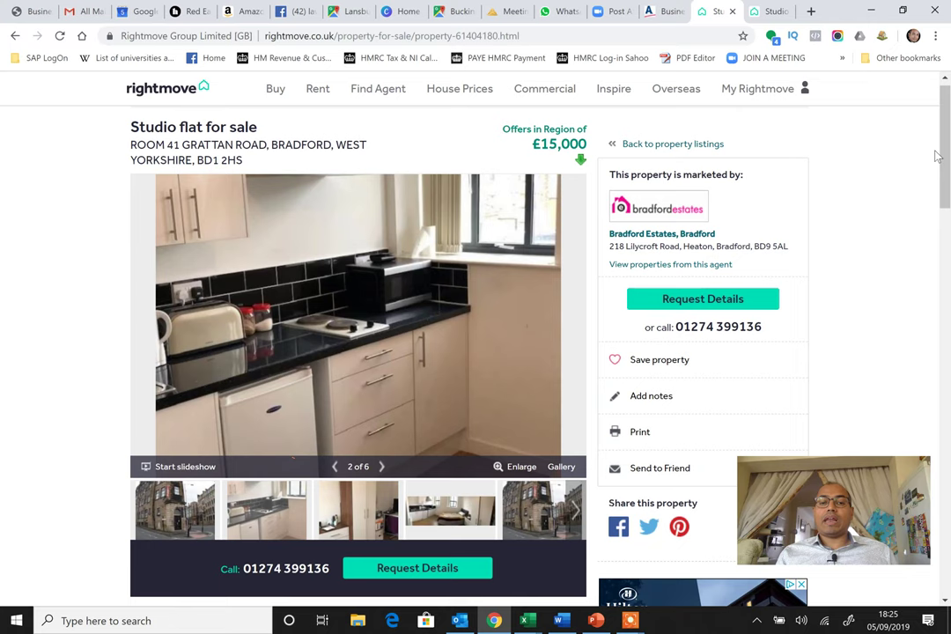
left_click(772, 18)
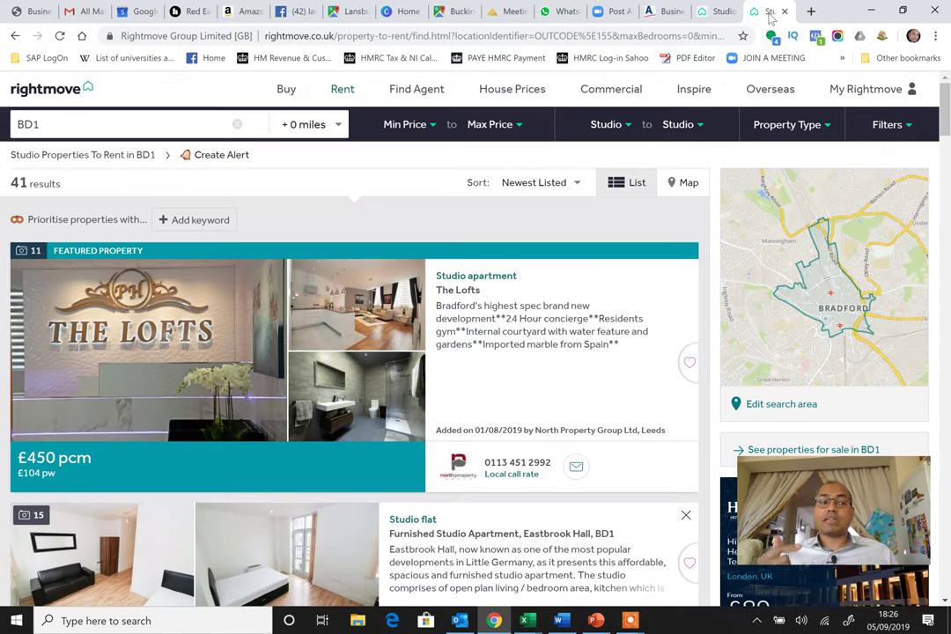
left_click(717, 11)
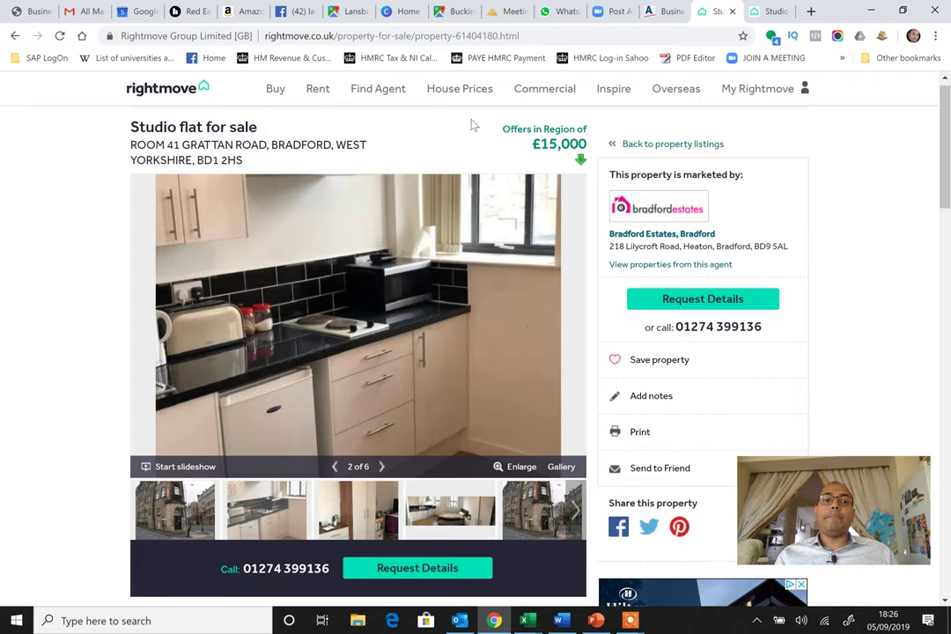
left_click(768, 11)
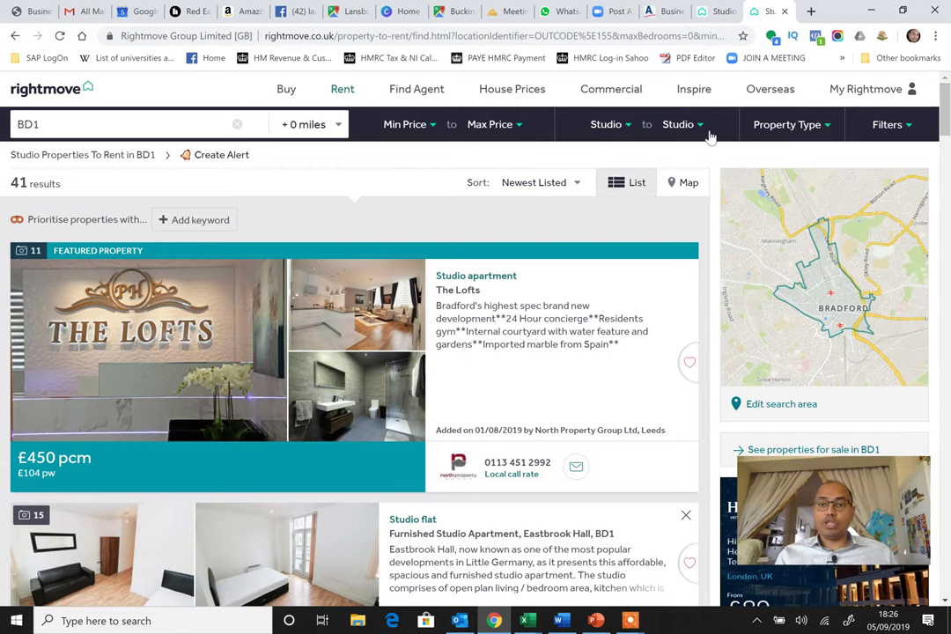
left_click_drag(945, 129, 944, 158)
scroll(797, 136, "down", 1)
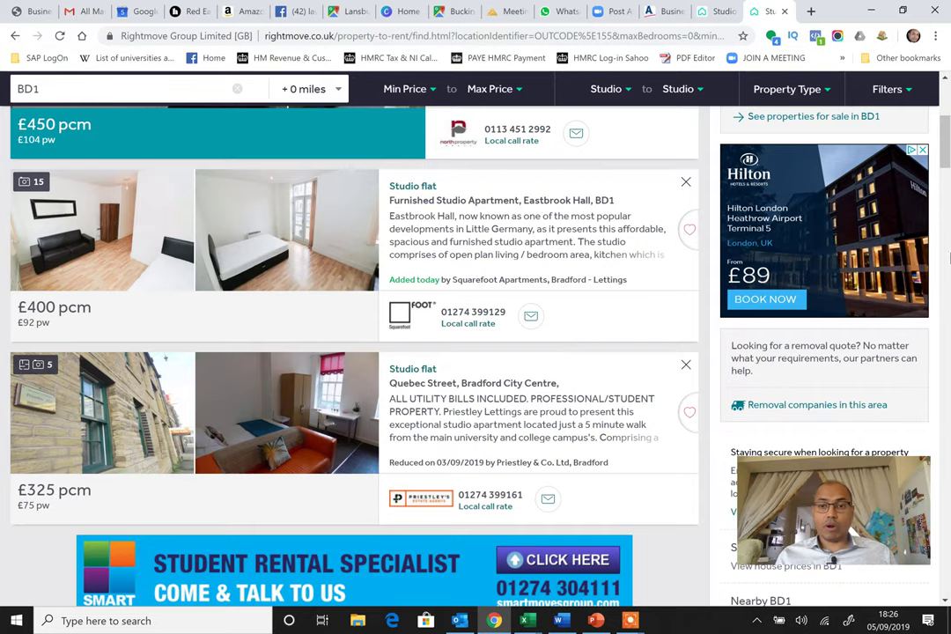
left_click(709, 13)
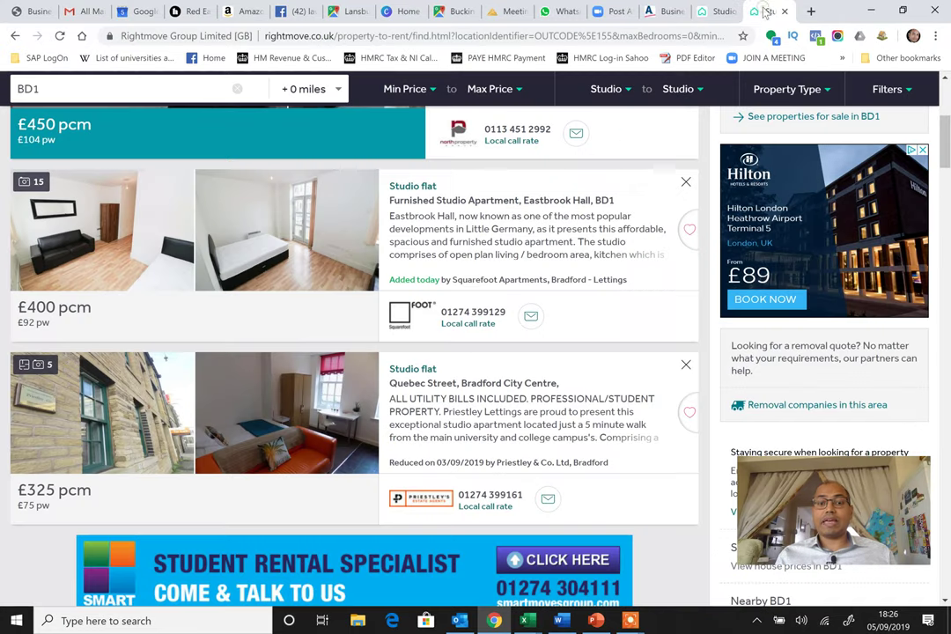
left_click(766, 13)
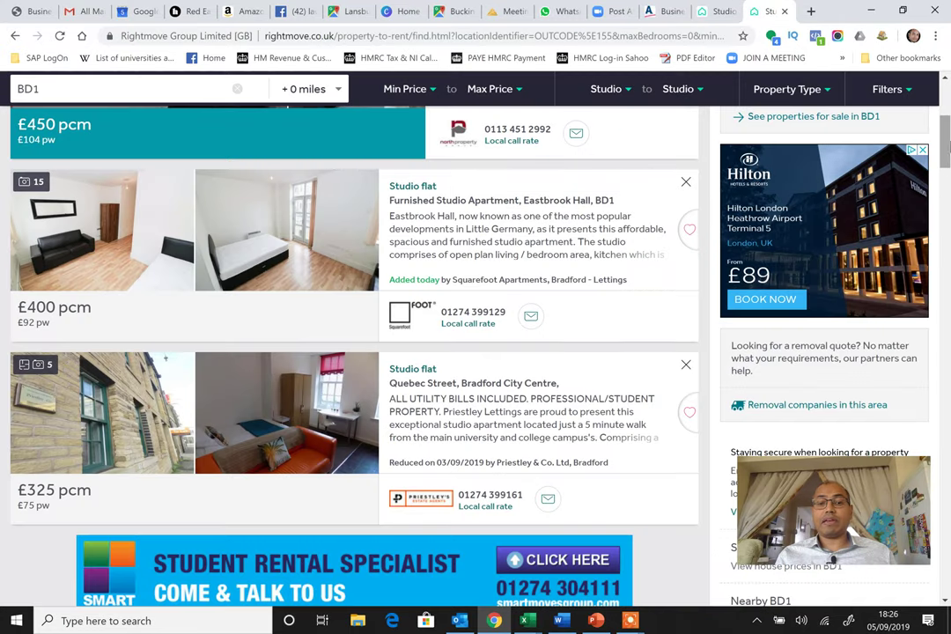
scroll(227, 213, "down", 2)
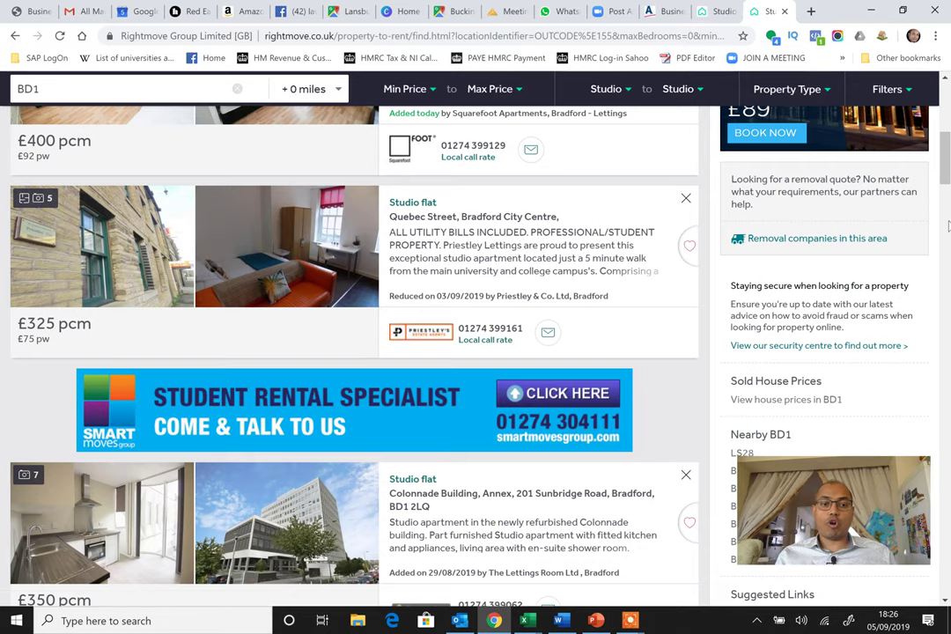
scroll(948, 199, "down", 1)
scroll(947, 199, "down", 2)
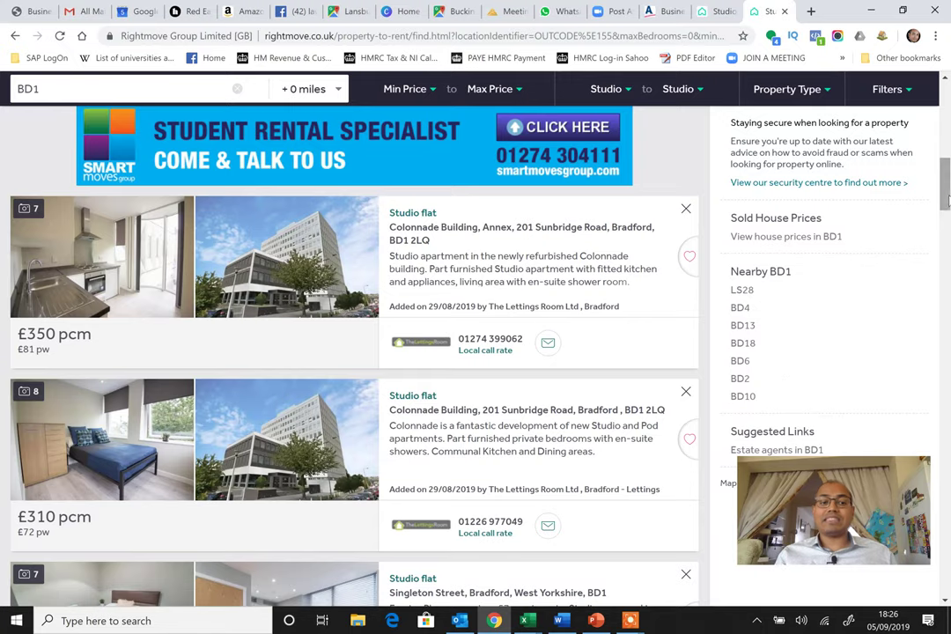
scroll(945, 199, "up", 8)
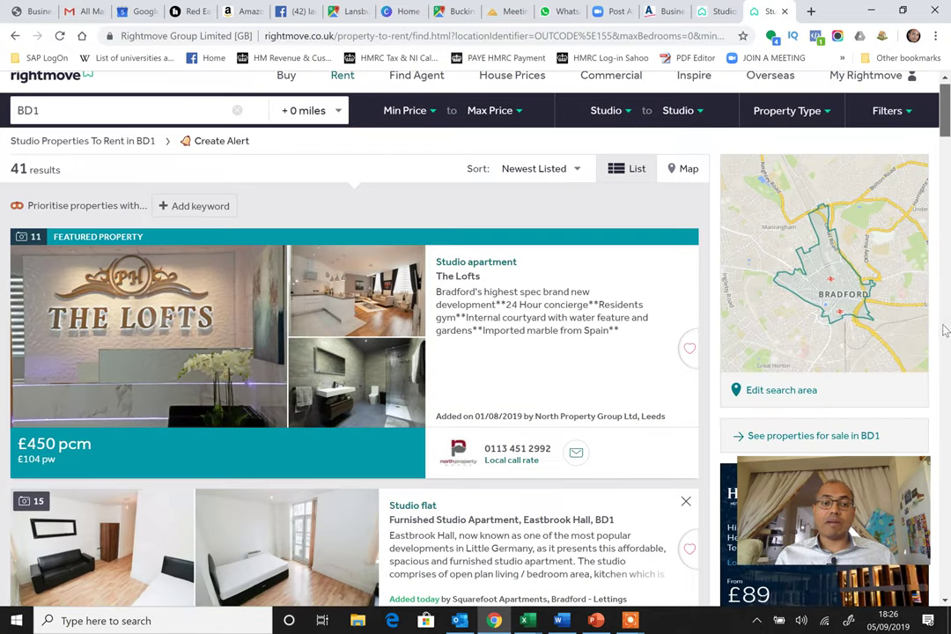
scroll(944, 330, "down", 7)
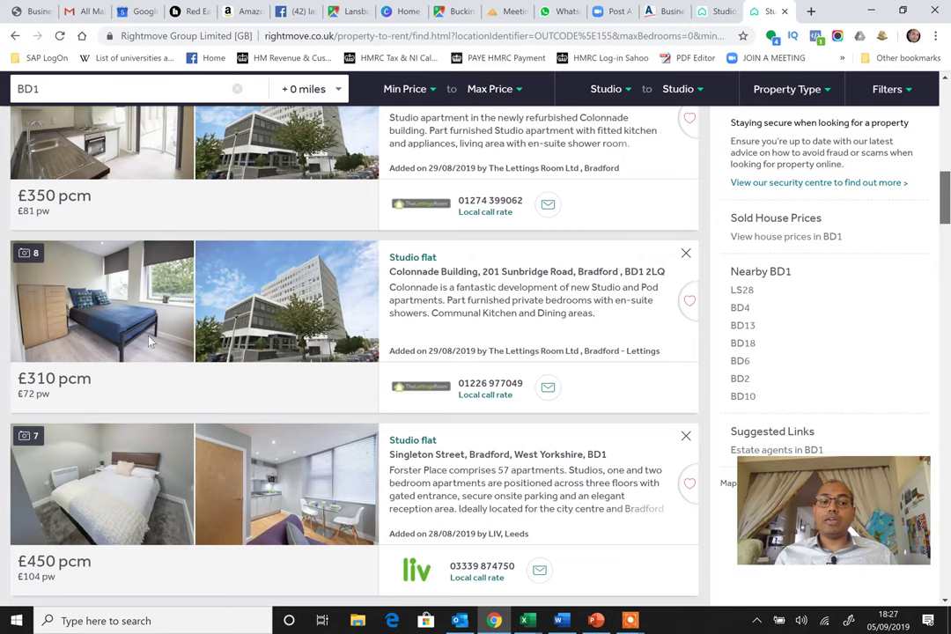
scroll(149, 342, "down", 3)
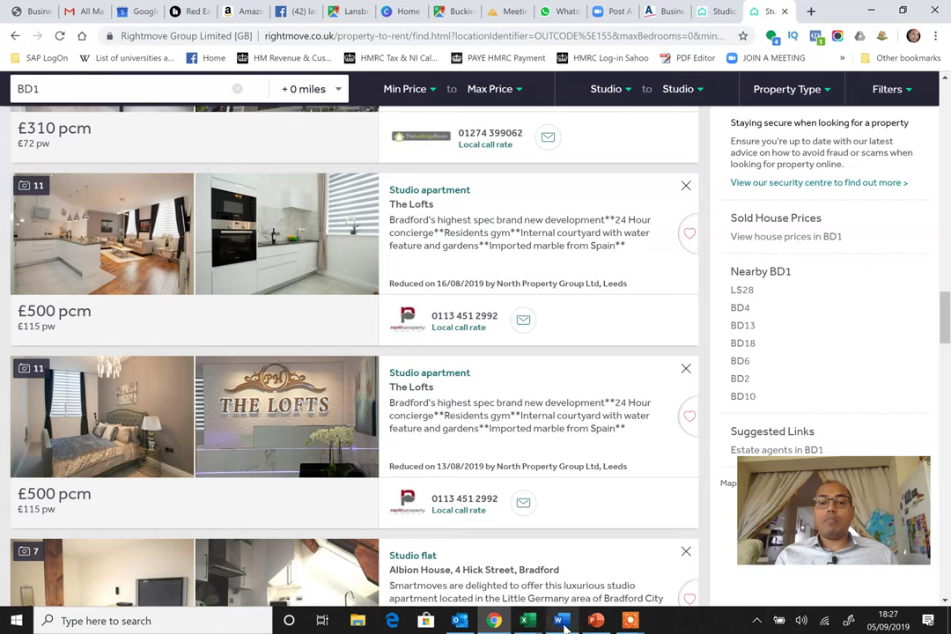
Bring Book1 forward and review the £15,000 price in H4 and the 24% gross yield in K3
mouse_move(527, 620)
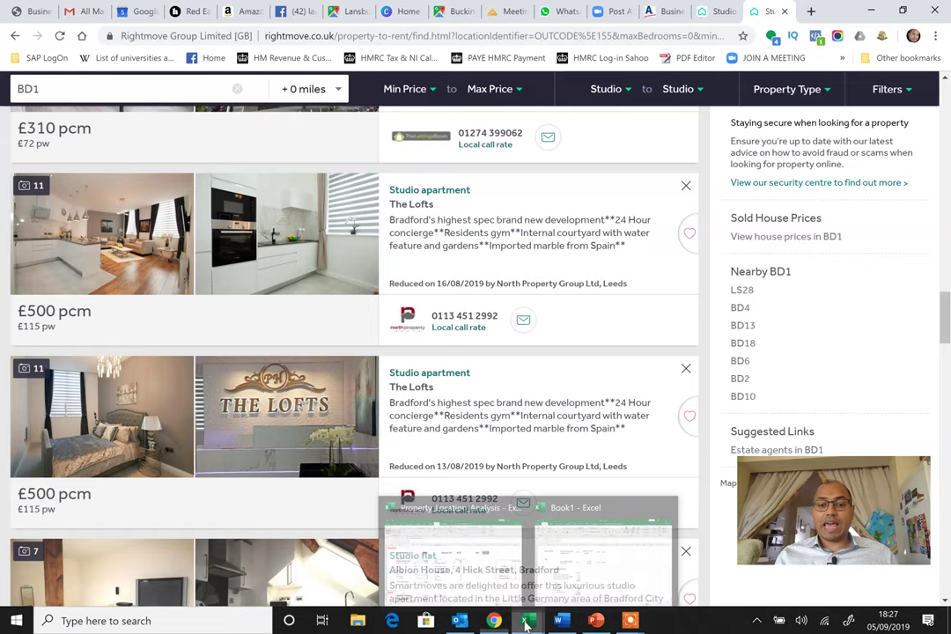
left_click(601, 574)
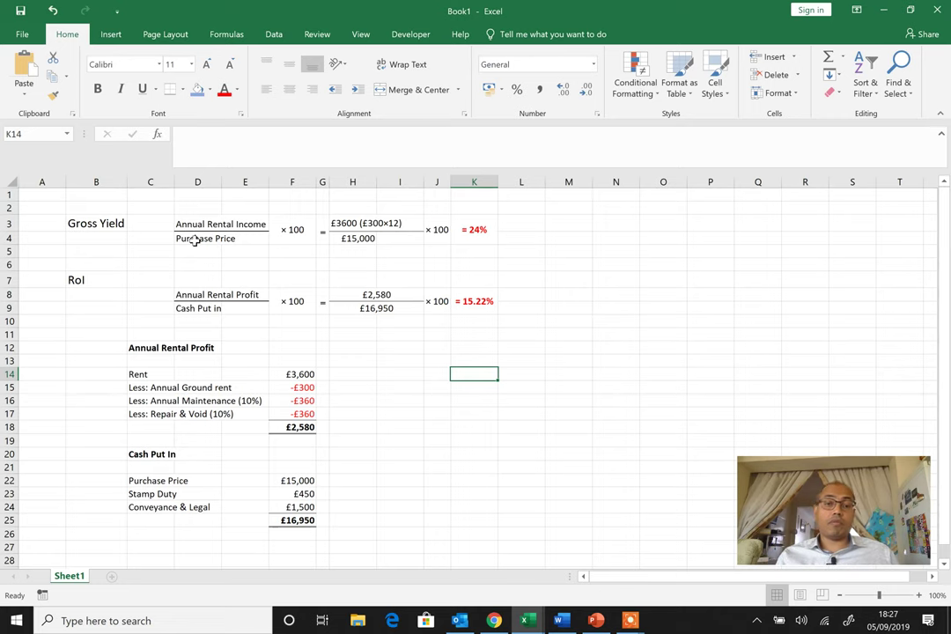
left_click(370, 238)
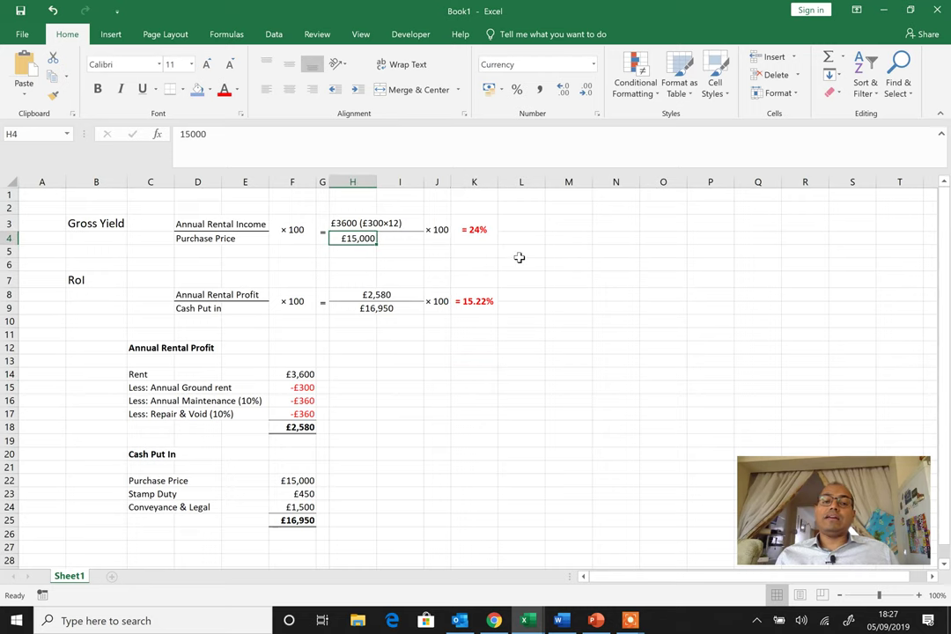
left_click(477, 230)
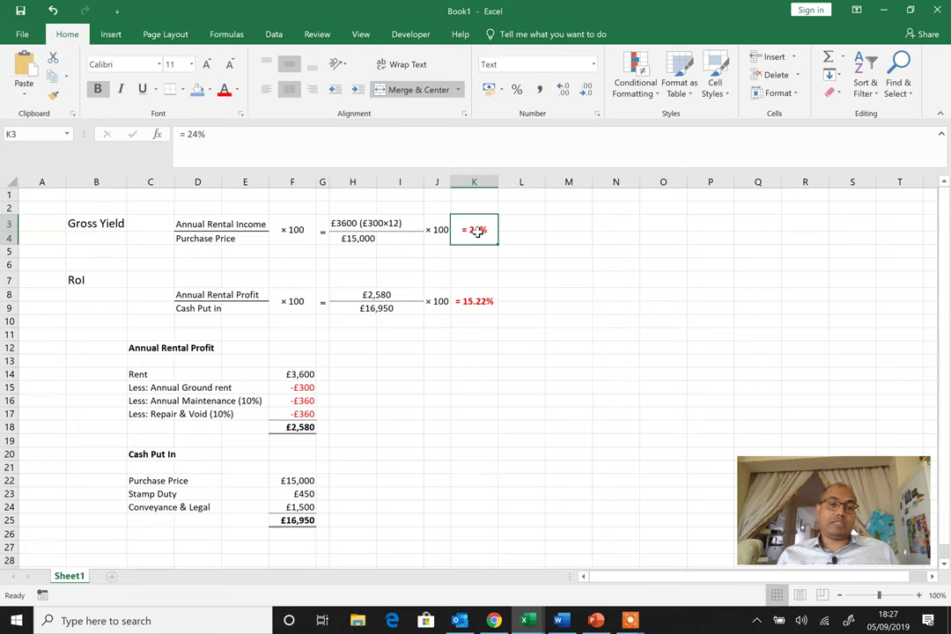
left_click(84, 280)
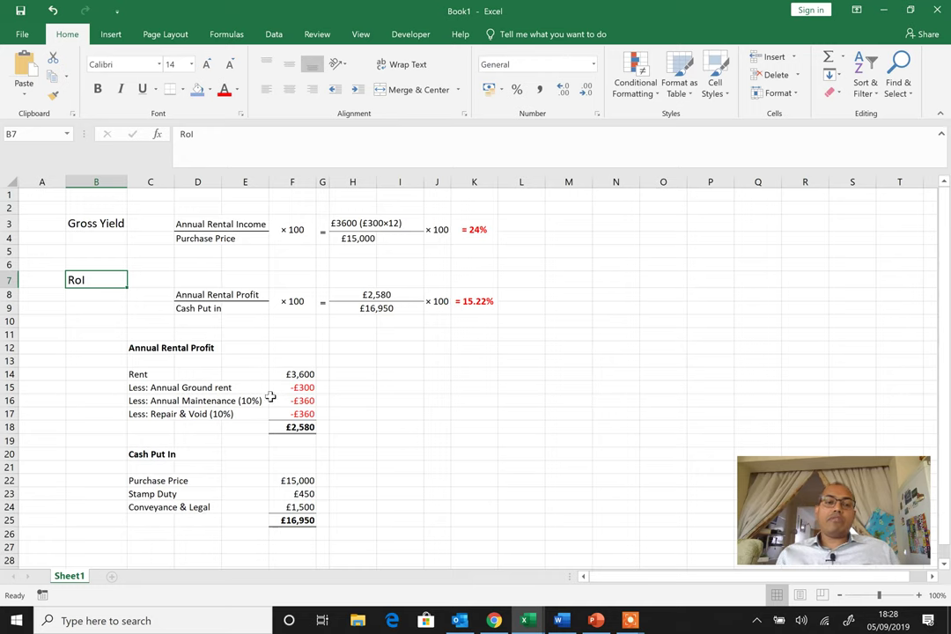
left_click(301, 377)
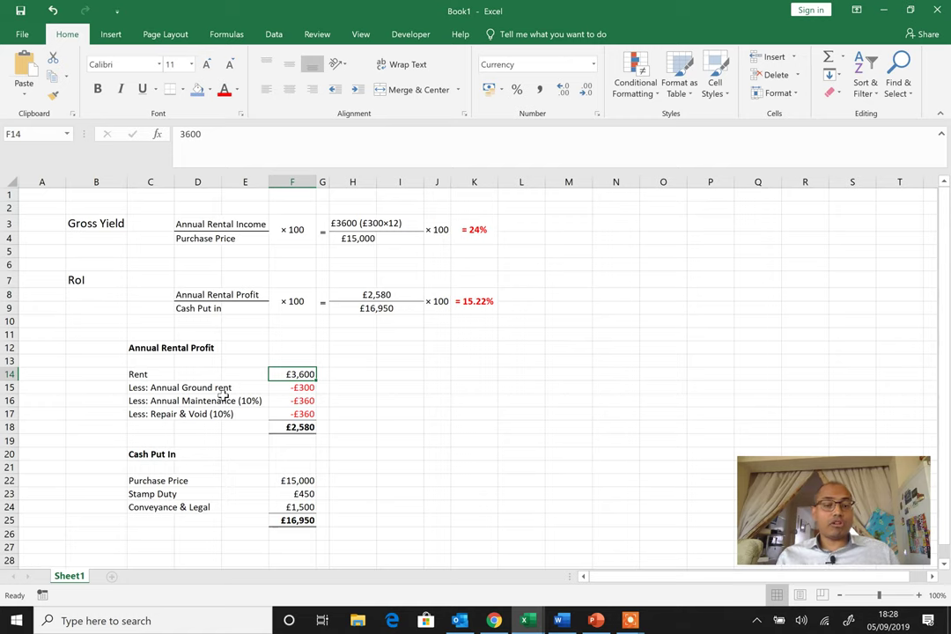
left_click(303, 401)
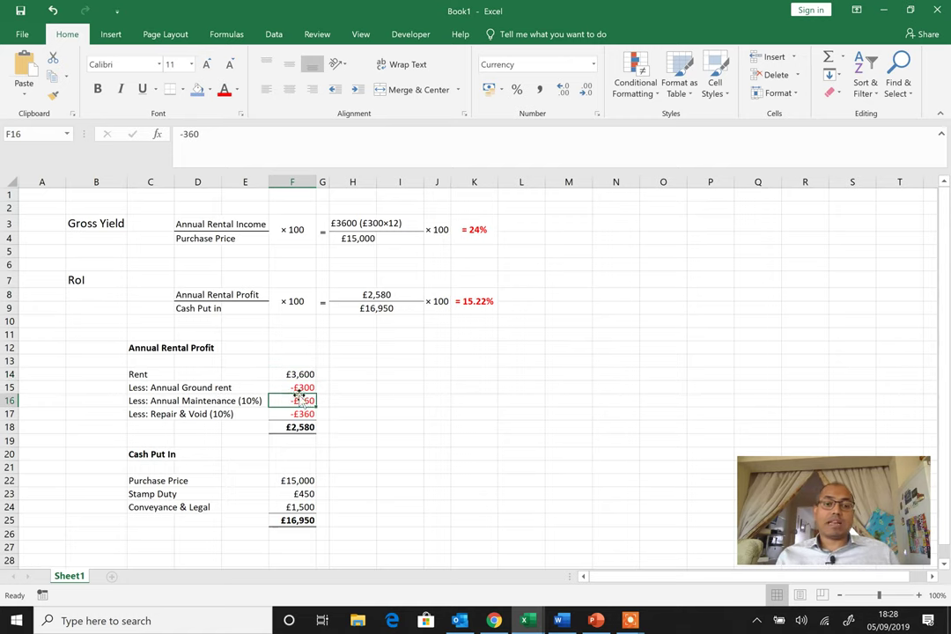
left_click(301, 388)
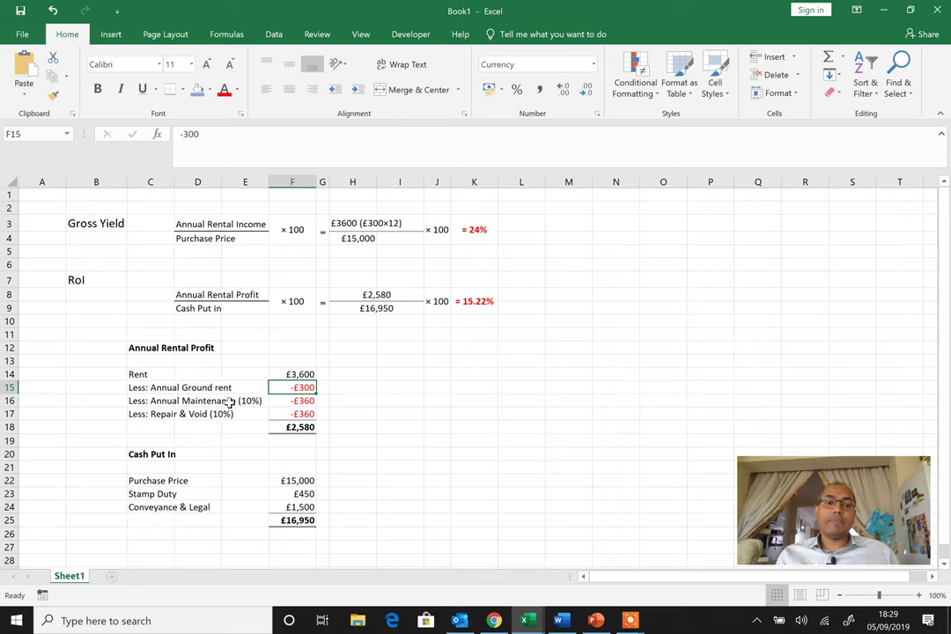
left_click(304, 414)
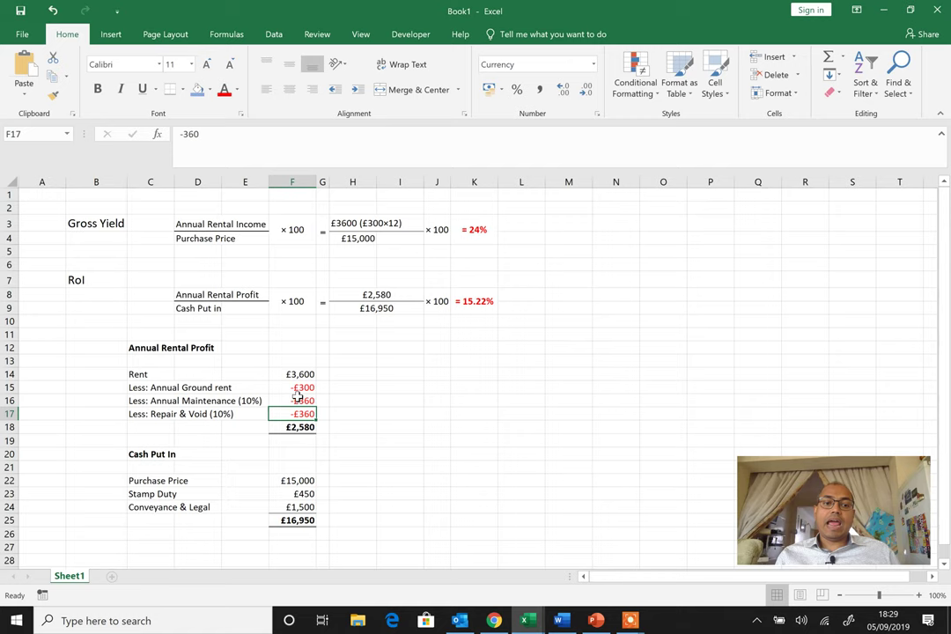
left_click(297, 400)
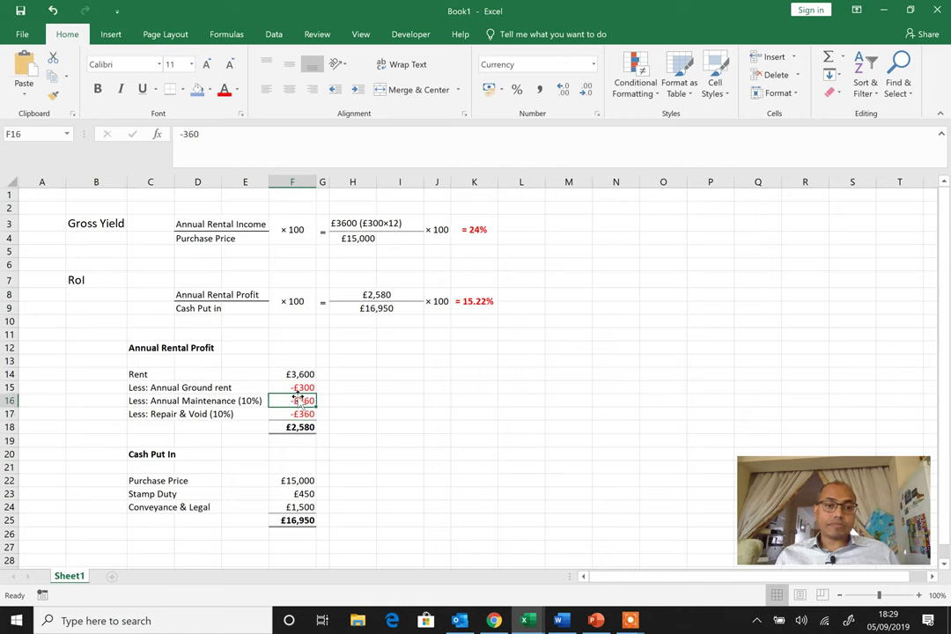
left_click(173, 403)
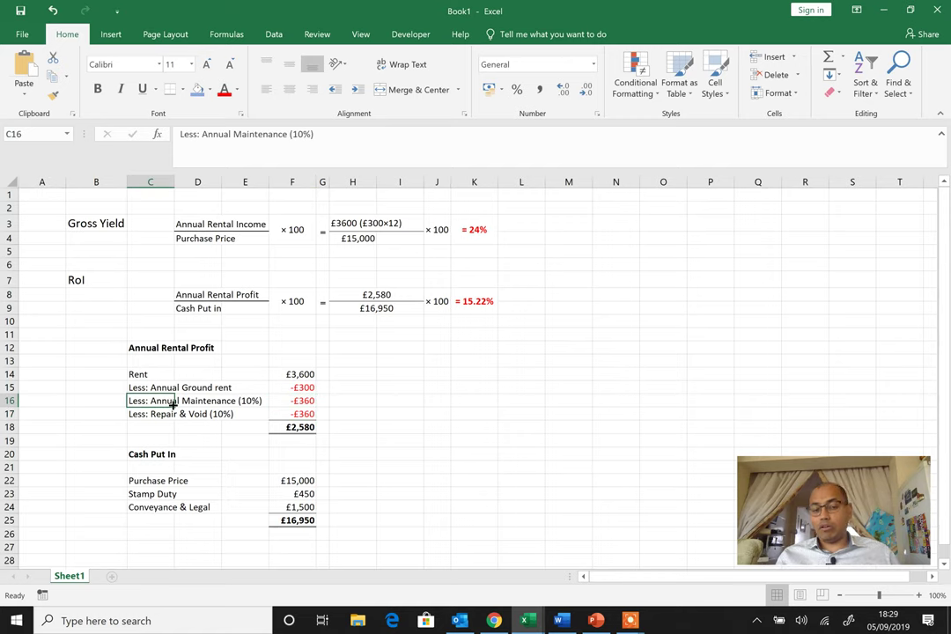
left_click(300, 403)
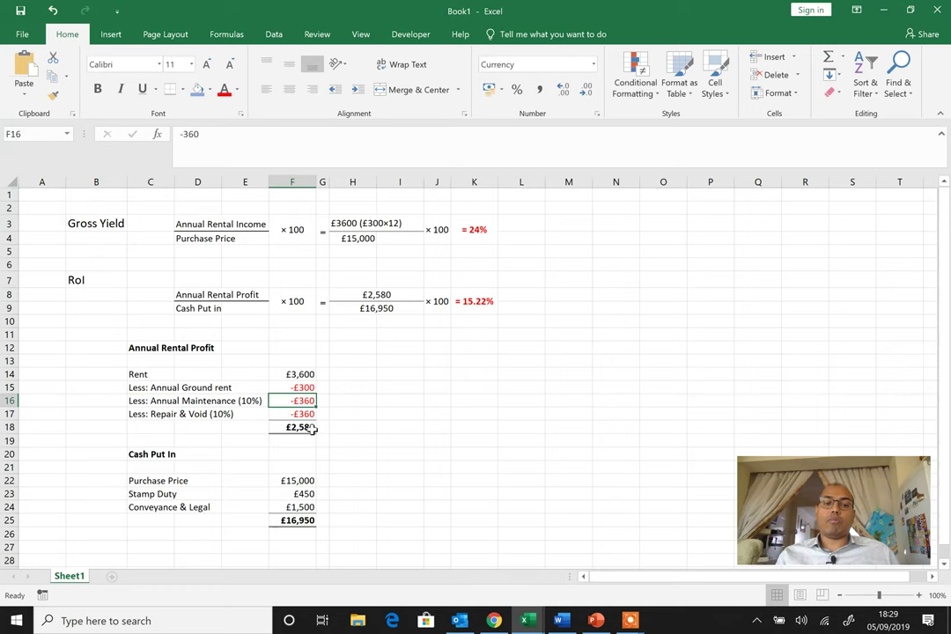
left_click(313, 430)
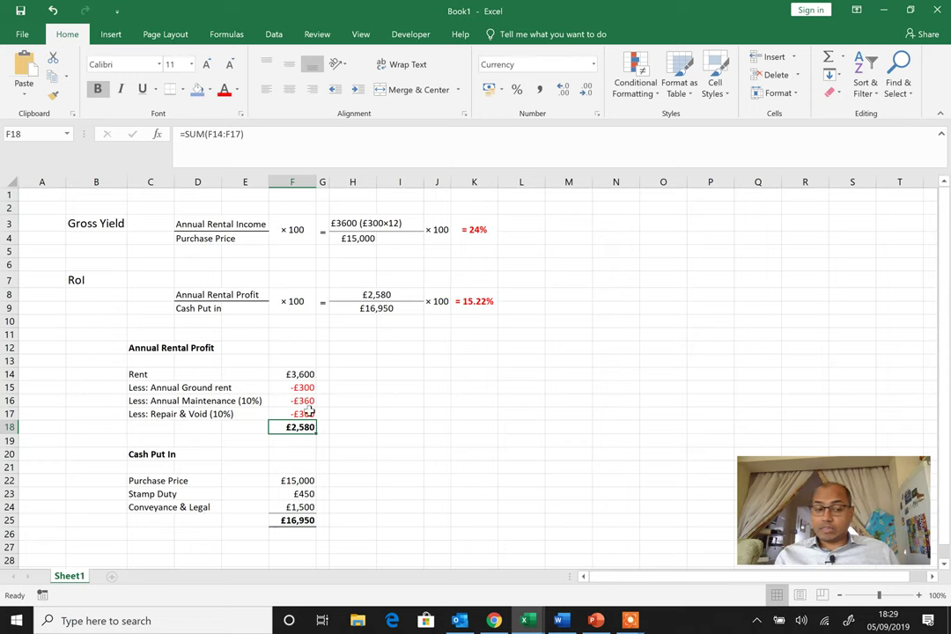
left_click(385, 294)
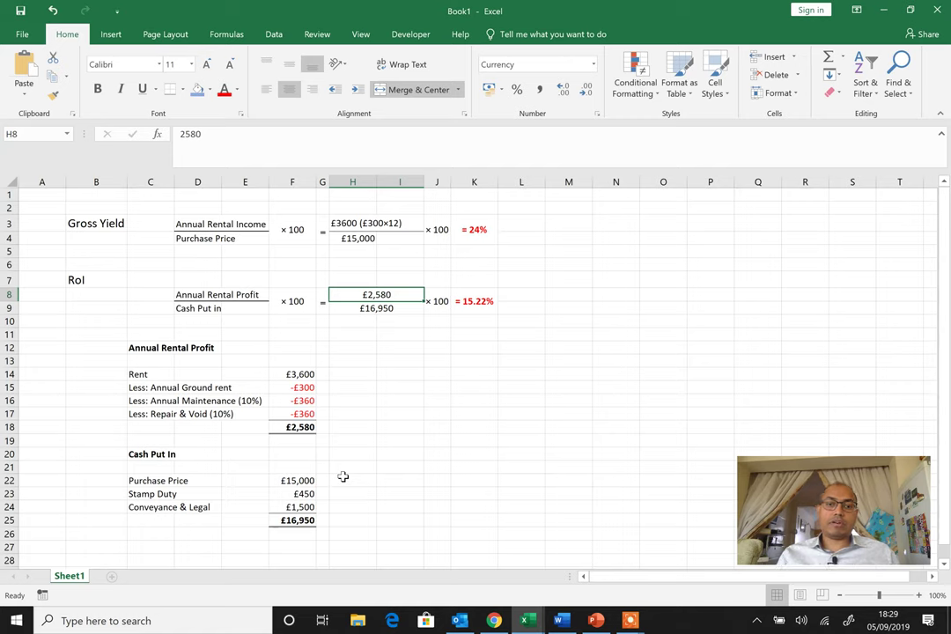
left_click(143, 455)
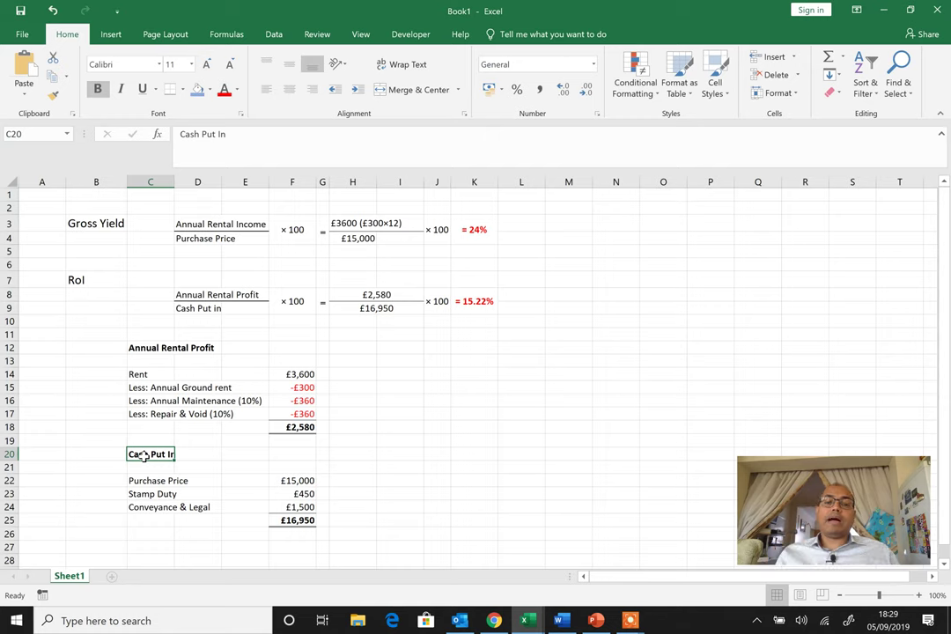
left_click(299, 494)
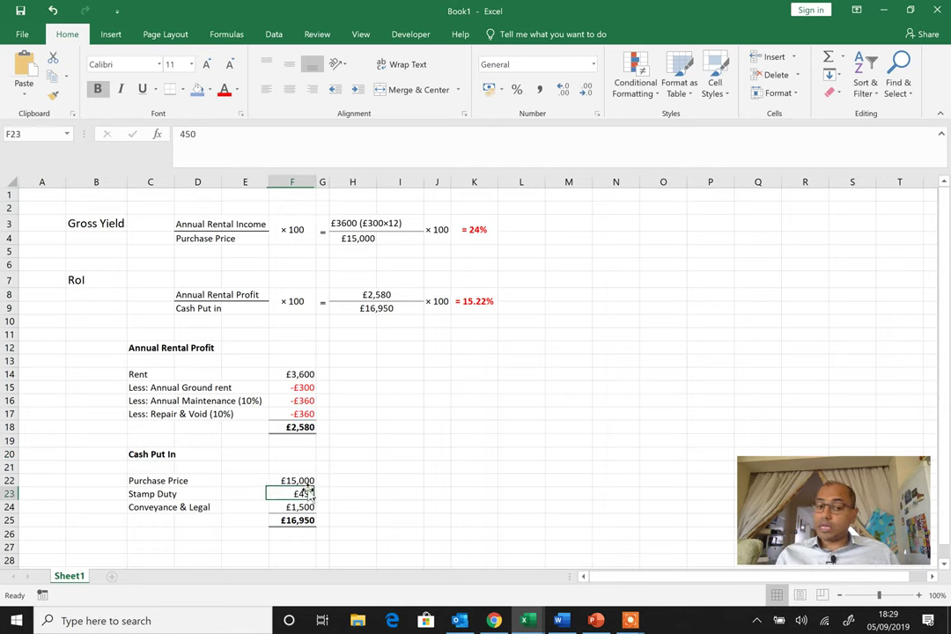
left_click(308, 480)
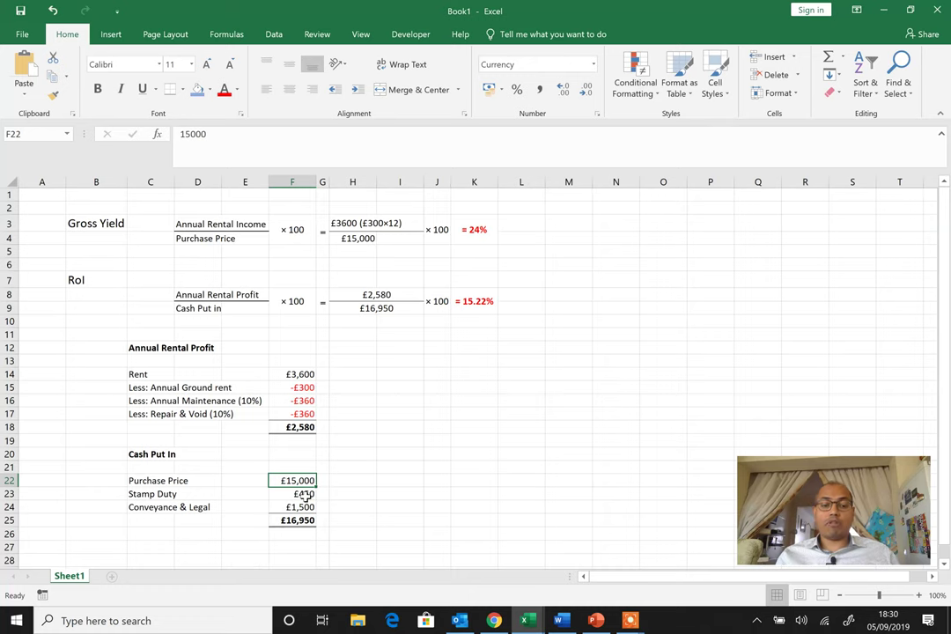
left_click(305, 496)
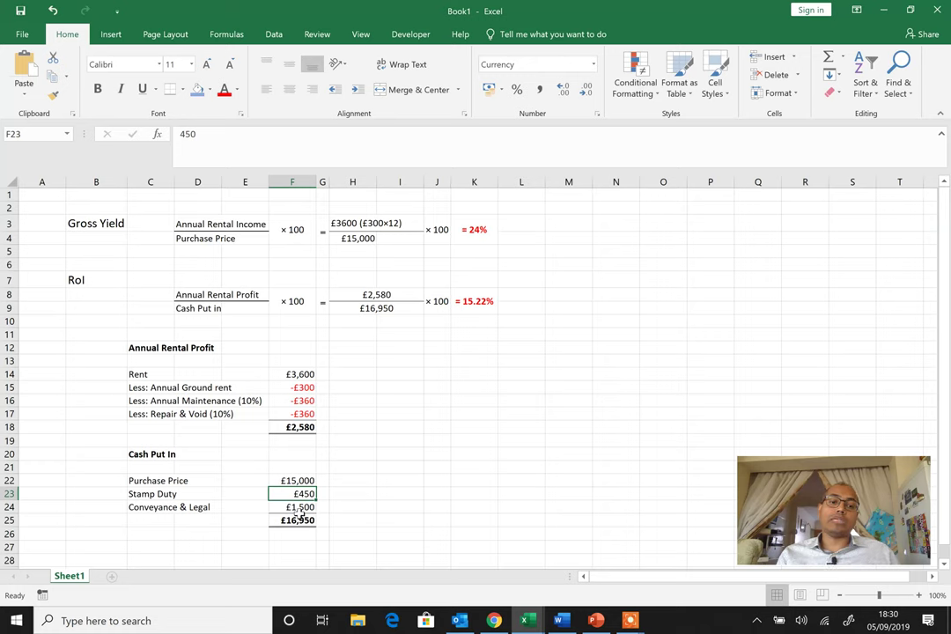
left_click(293, 516)
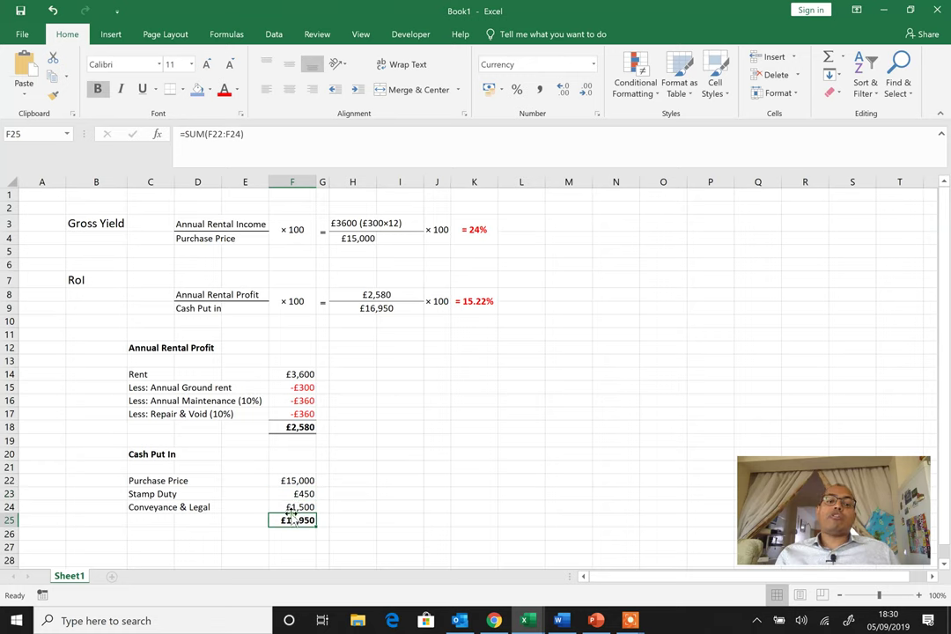
left_click(302, 508)
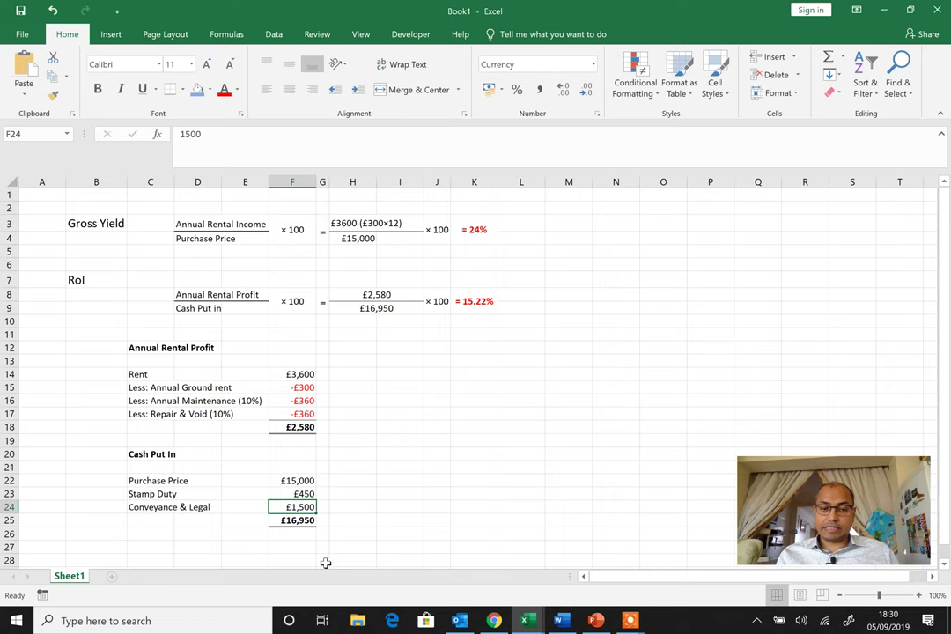
left_click(308, 521)
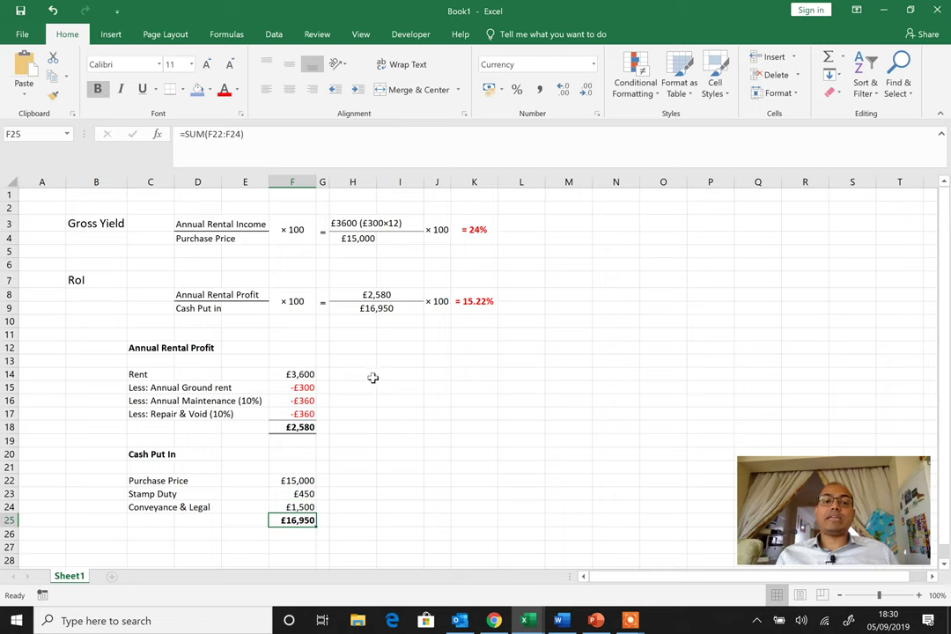
left_click(374, 308)
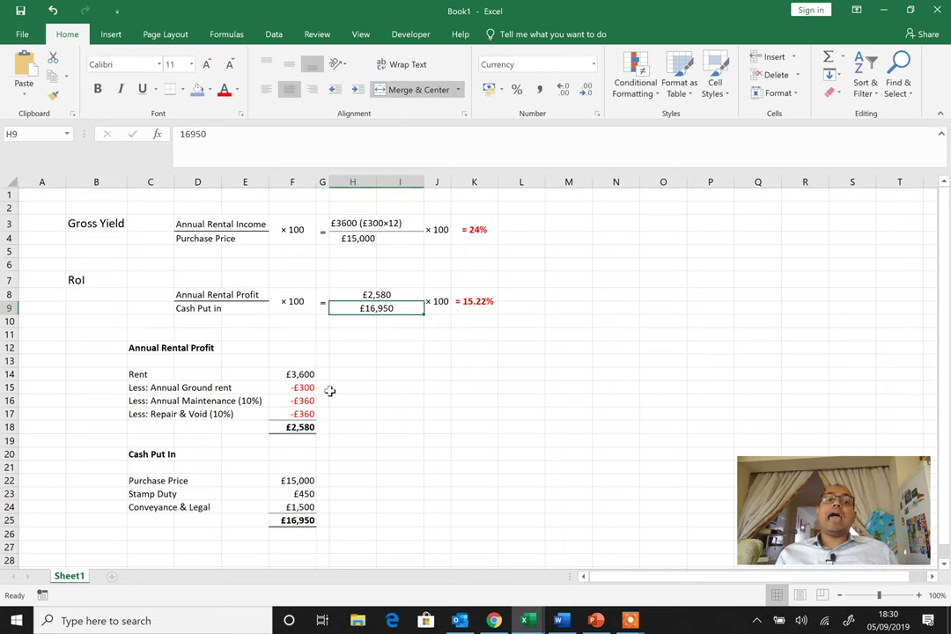
left_click(300, 429)
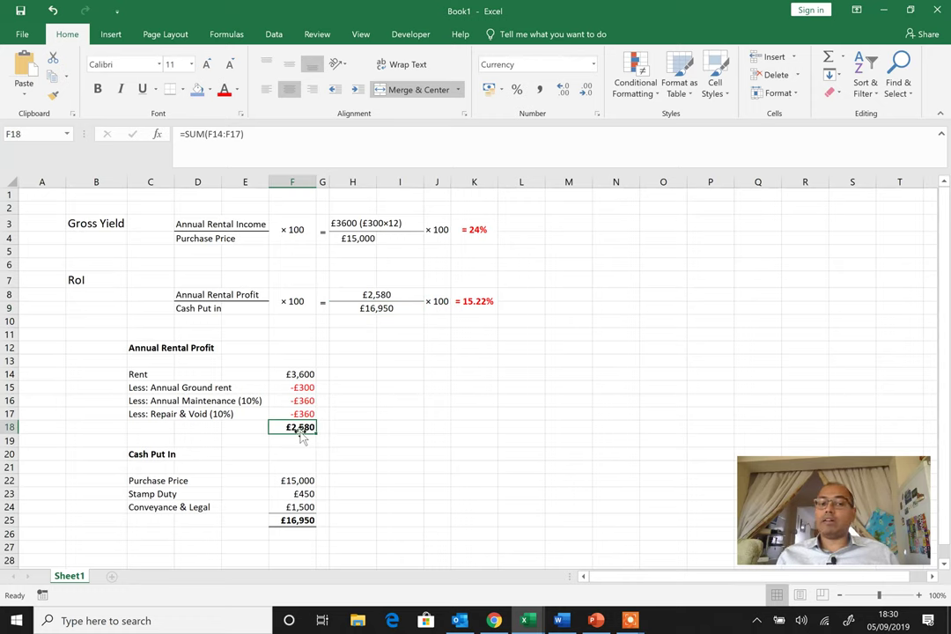
left_click(394, 296)
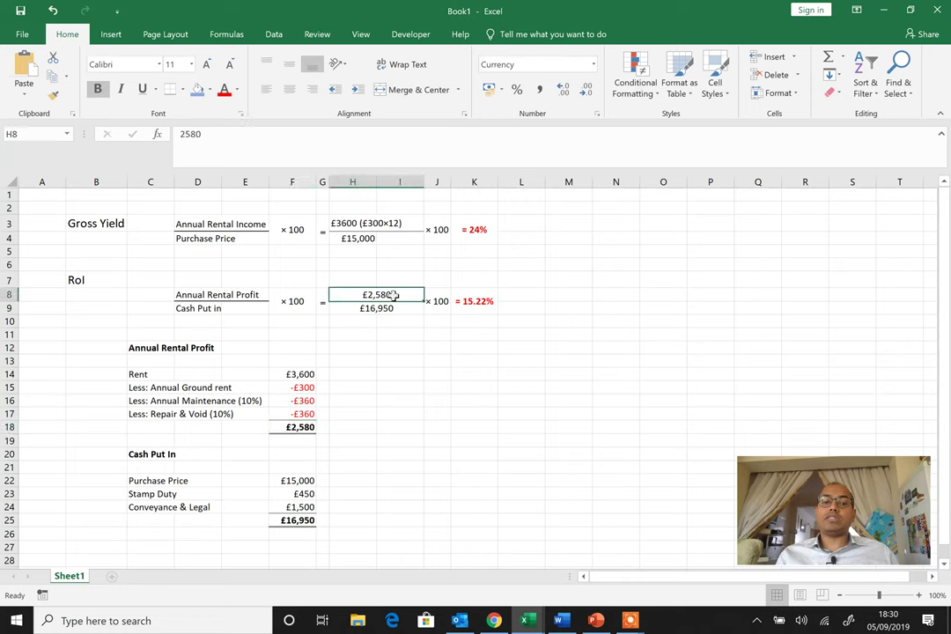
left_click(488, 305)
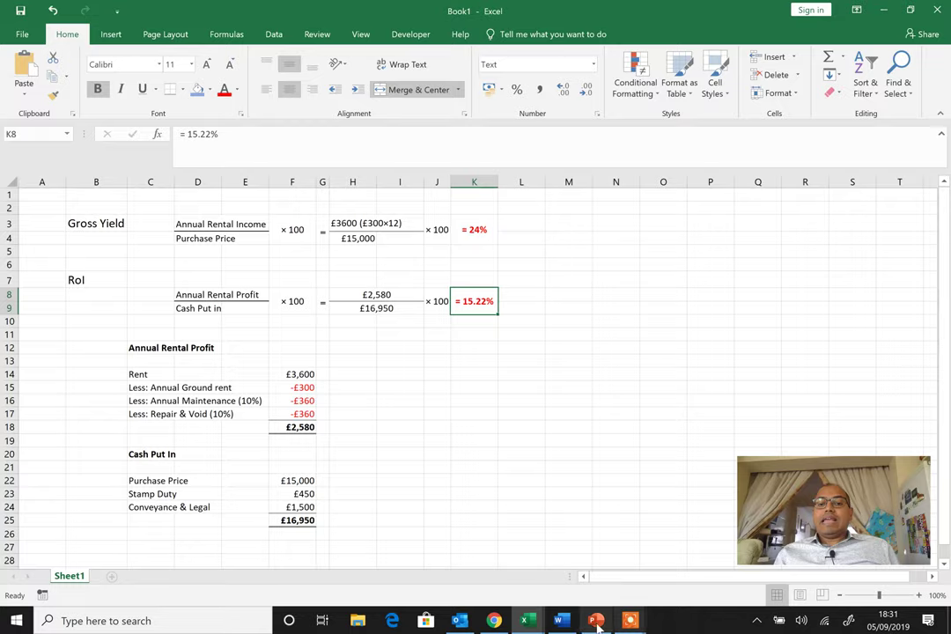
left_click(596, 621)
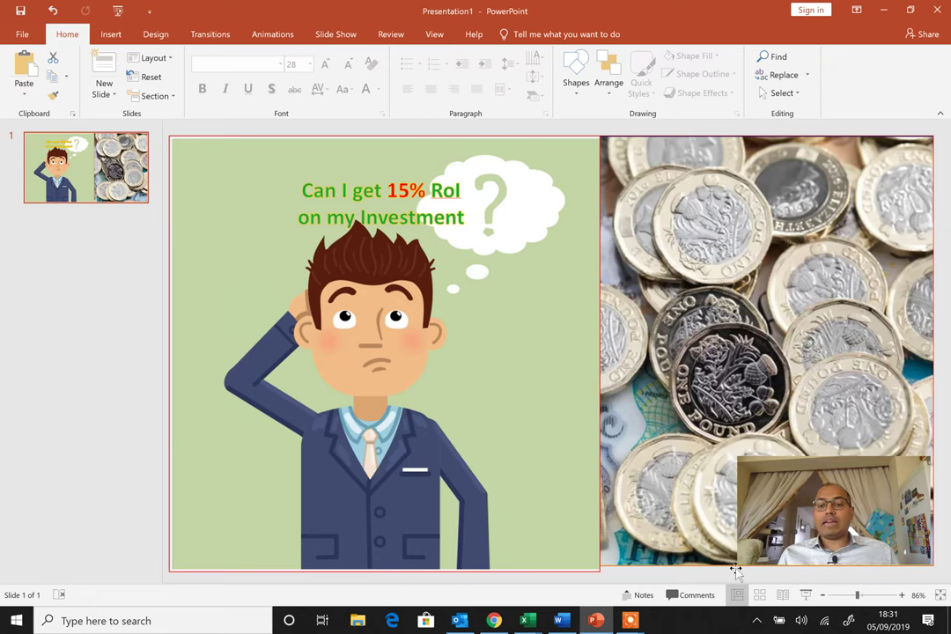
Switch to PowerPoint's Presentation1 slide with the cartoon investor and pound coins
mouse_move(628, 621)
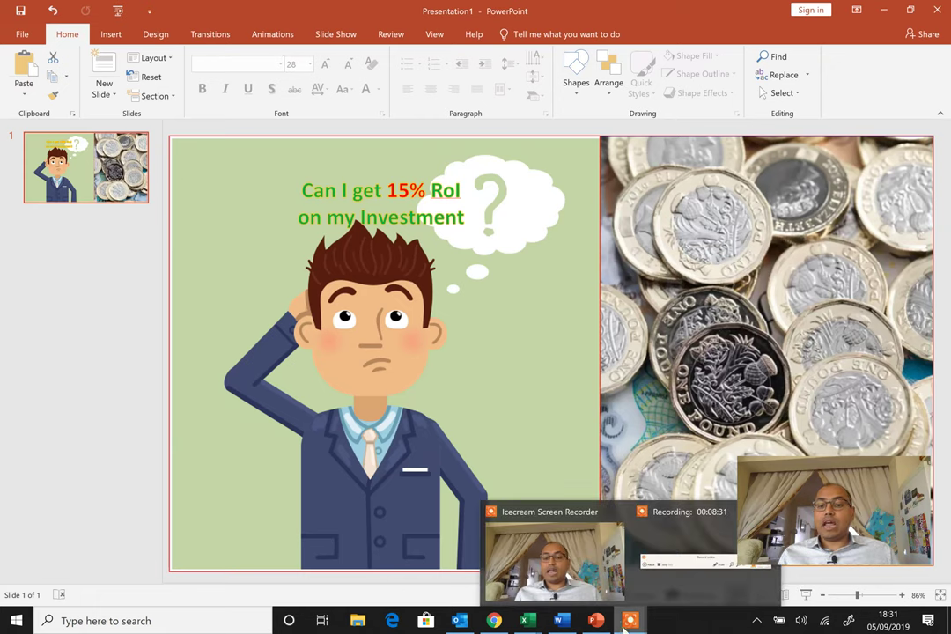
left_click(691, 536)
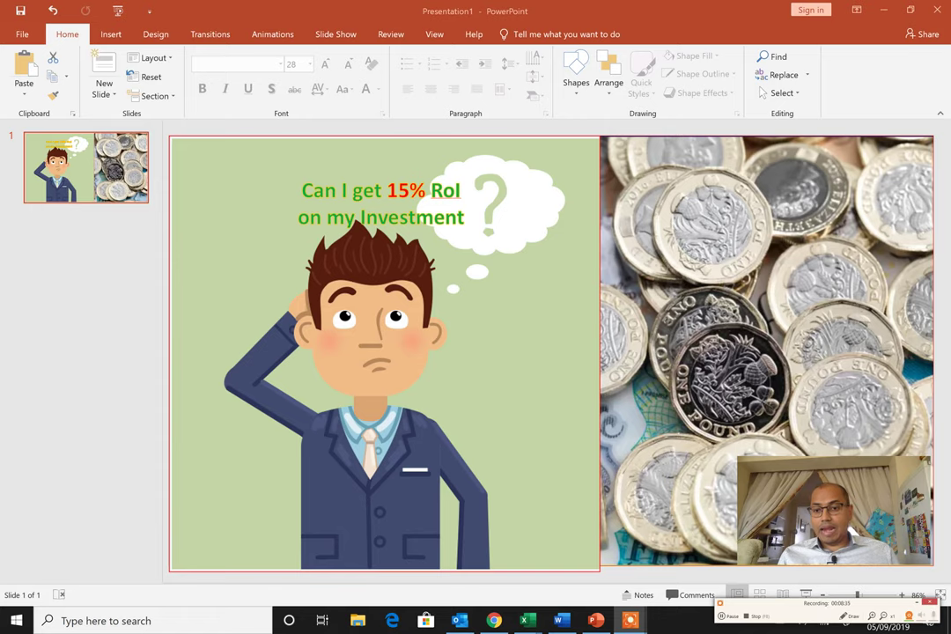